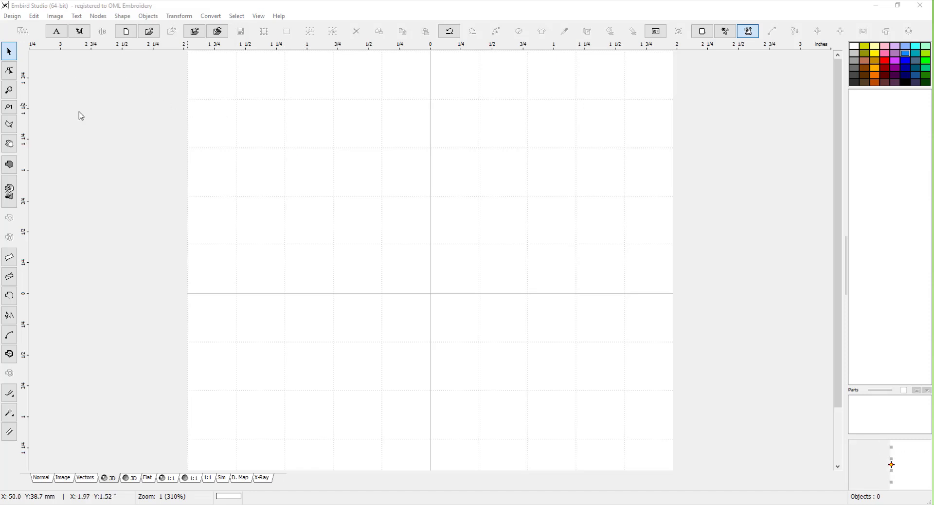
- Place a text baseline on the page and type 'OML' in the gothic Alphabet_13 font
click(56, 32)
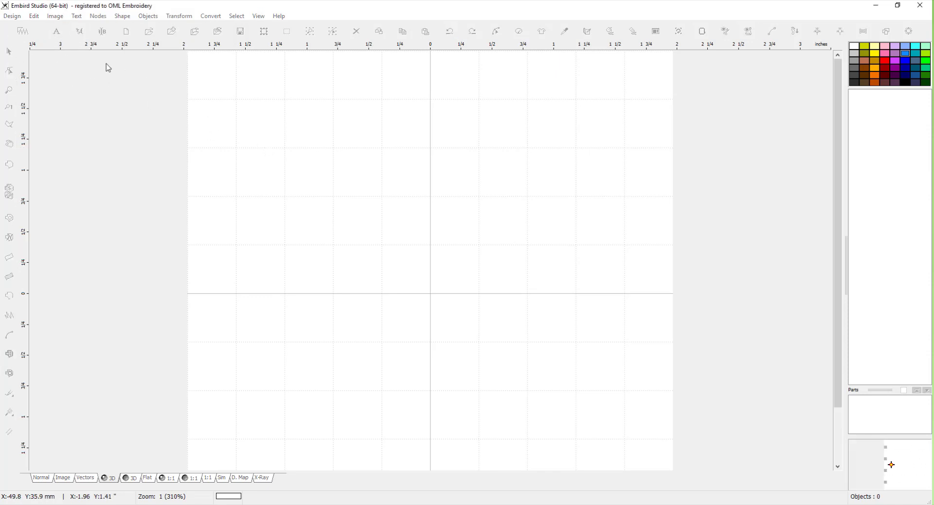
click(322, 187)
click(920, 121)
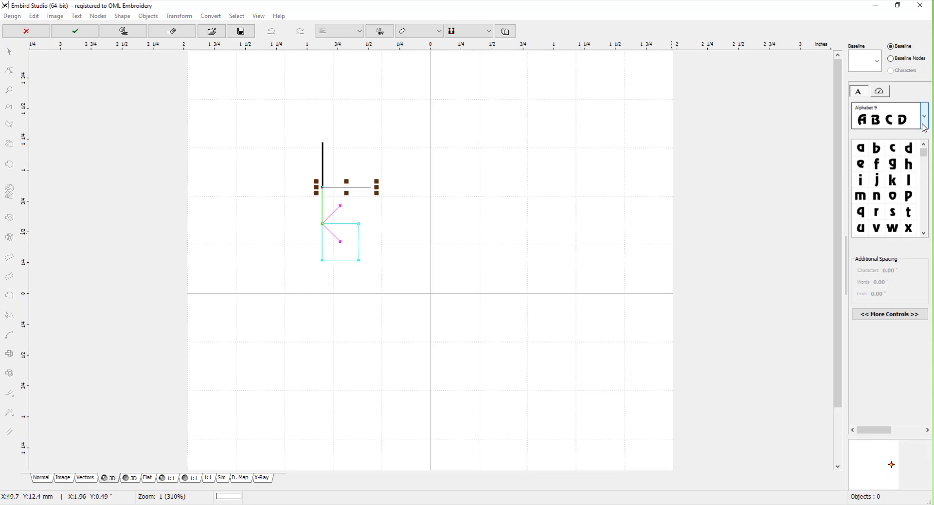
scroll(926, 189, down, 2)
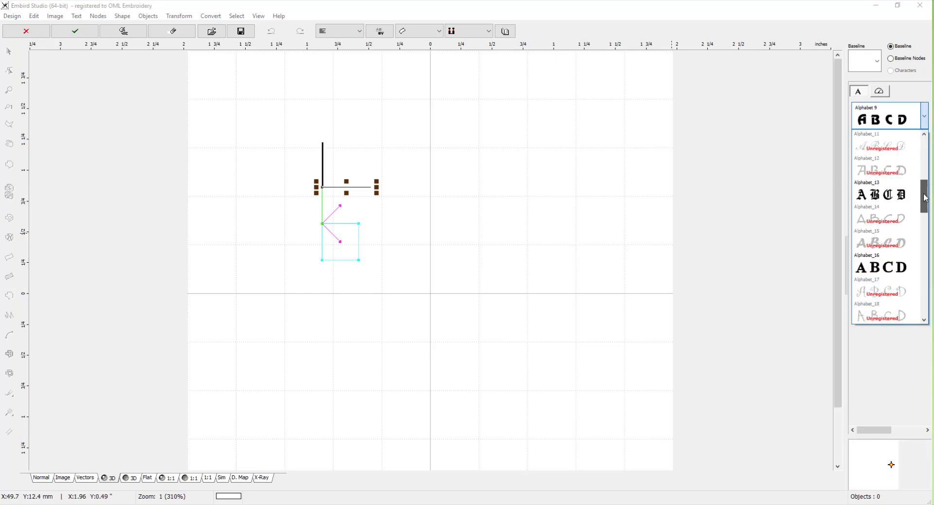
click(874, 196)
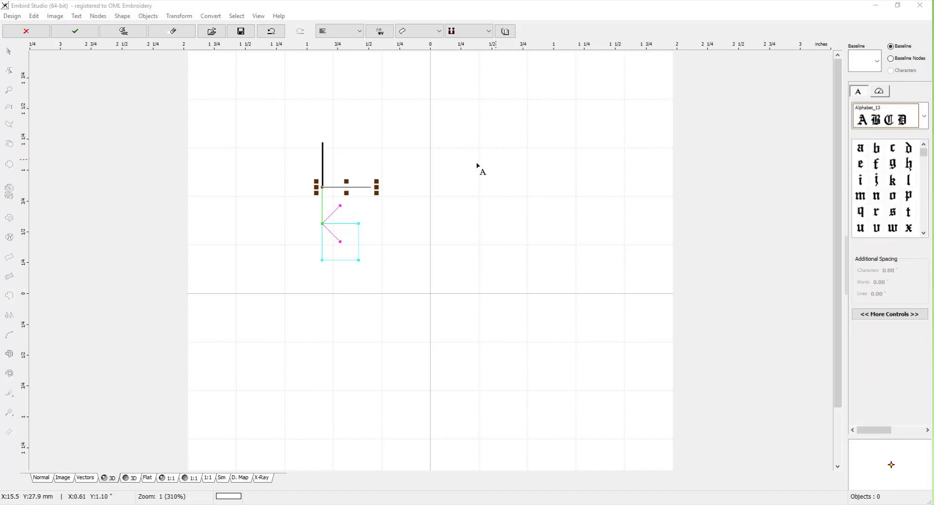
text(O)
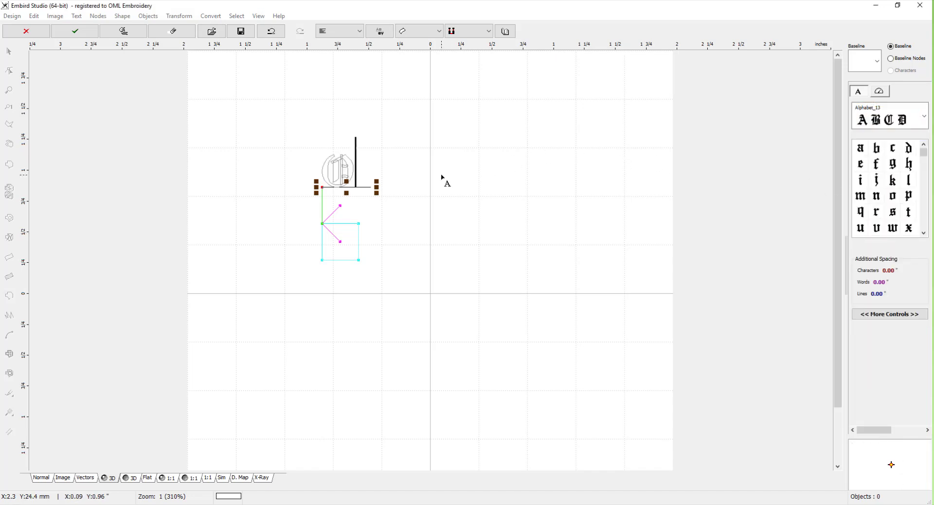
text(ML)
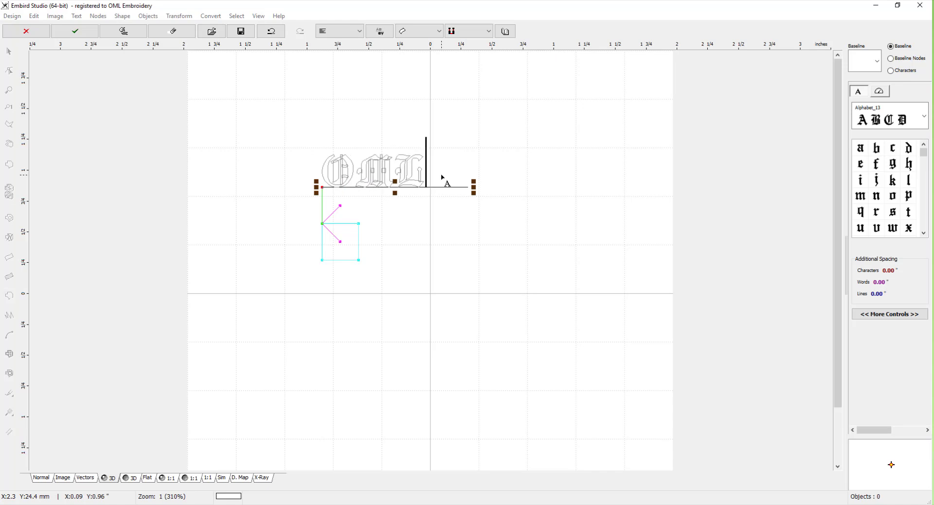
- Add the lines 'loves' and 'Embird' below OML and skew the text diagonally
key(Return)
text(loves)
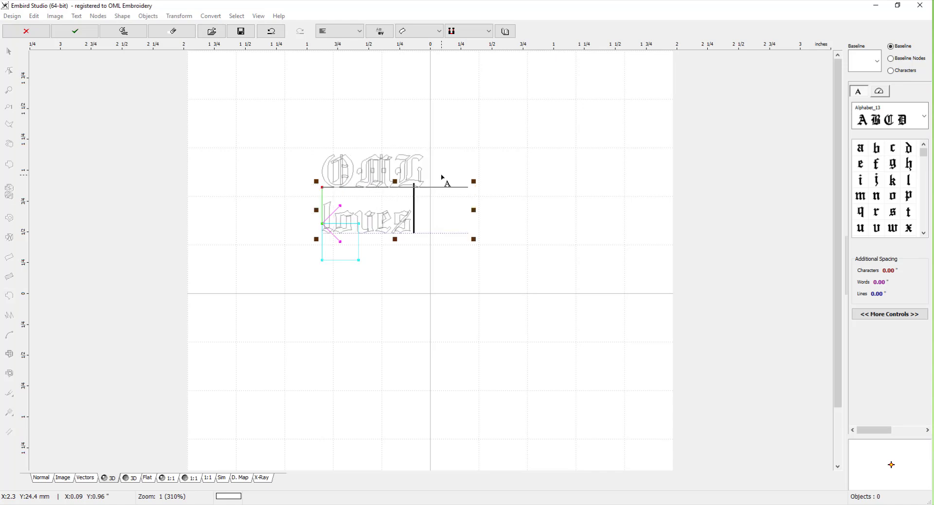
key(Return)
text(Embird)
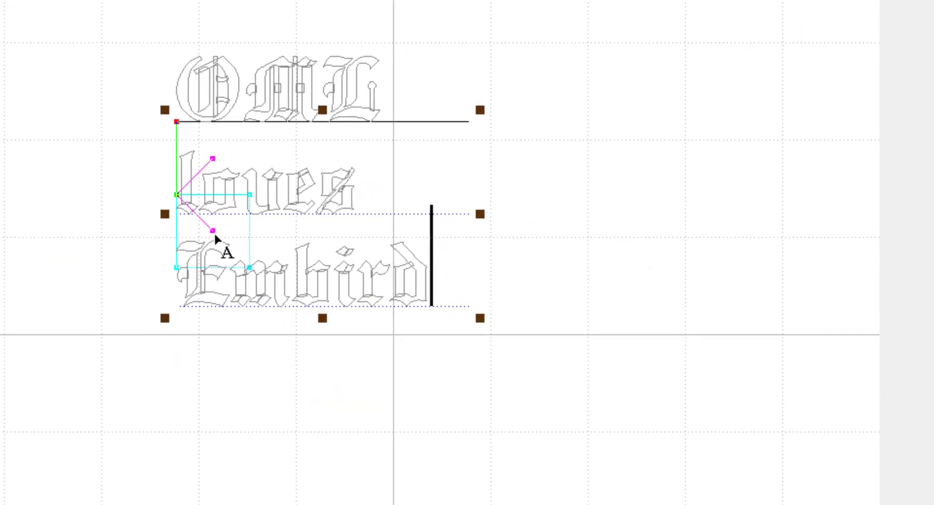
mouse_move(214, 234)
mouse_down()
mouse_move(225, 237)
mouse_move(215, 232)
mouse_up()
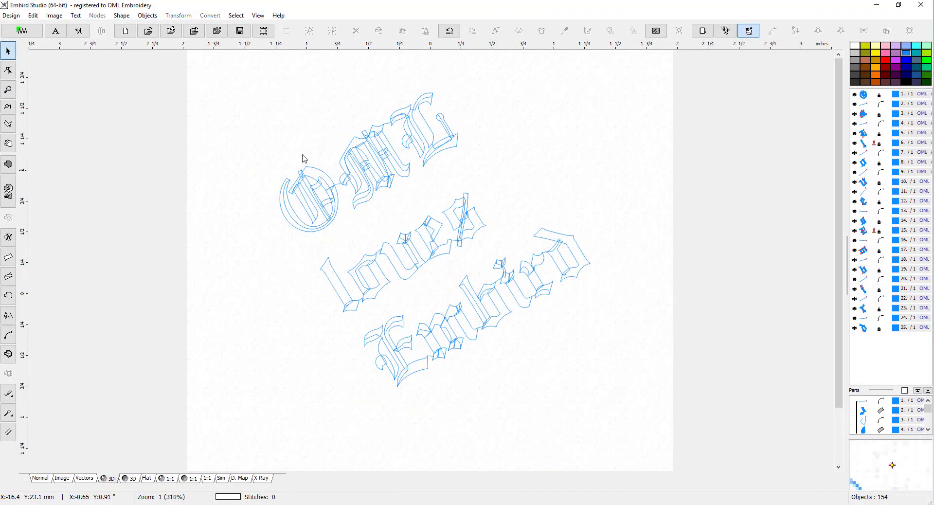
- Generate stitches for the lettering, deselect it, and zoom in and out to inspect the blue stitching
click(609, 31)
click(638, 200)
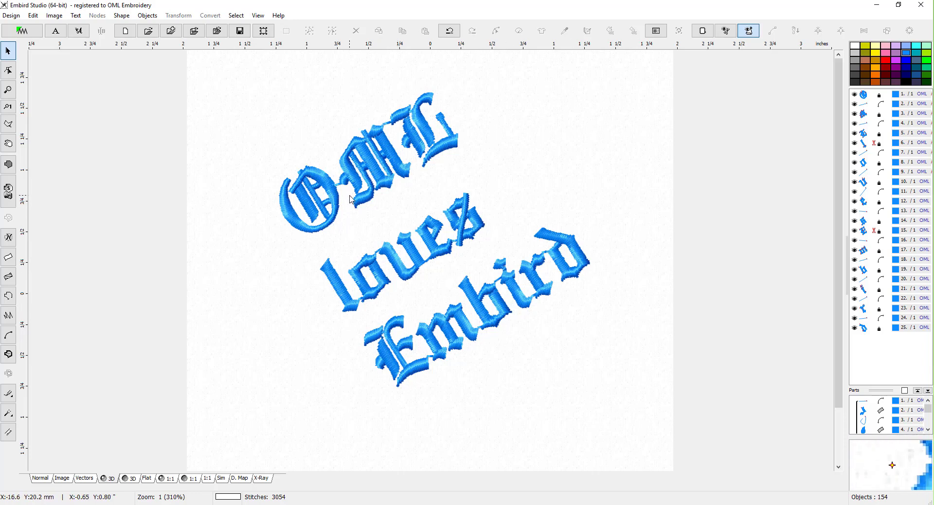
scroll(343, 196, up, 1)
scroll(109, 182, down, 1)
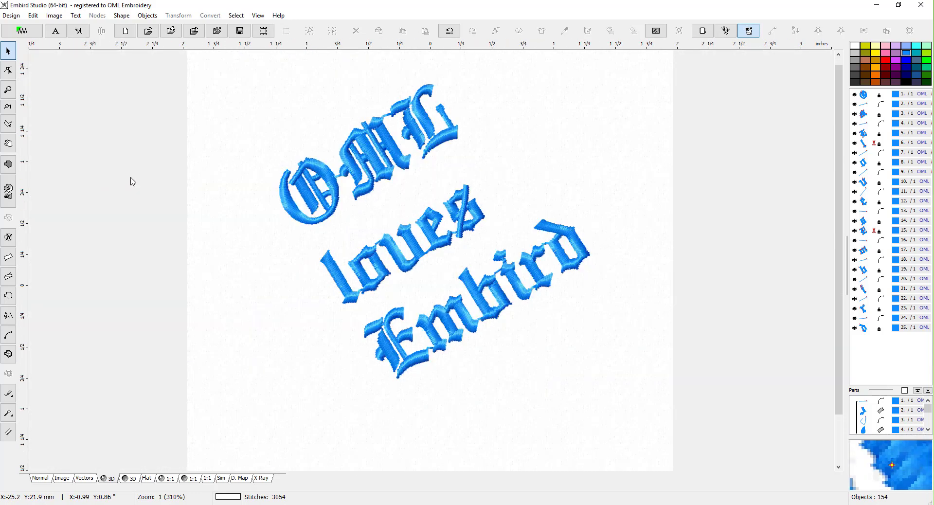
scroll(314, 191, up, 1)
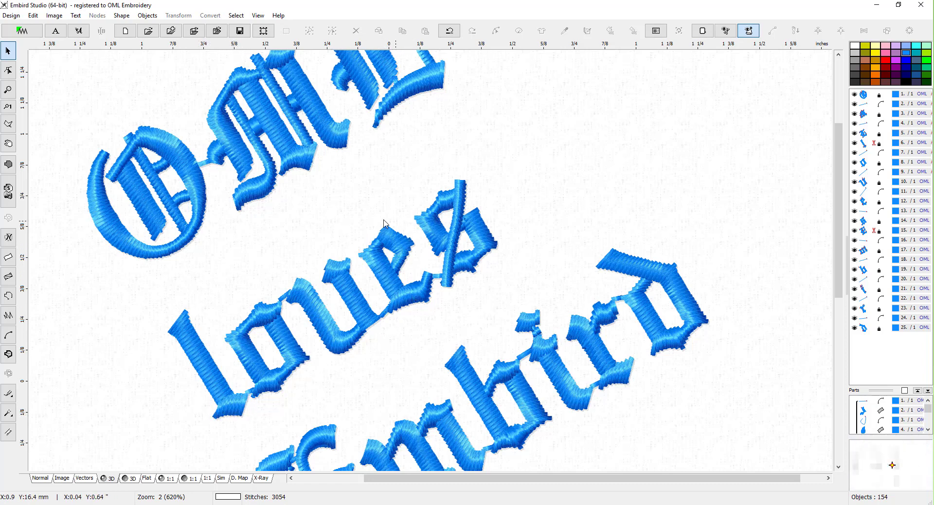
scroll(457, 334, down, 1)
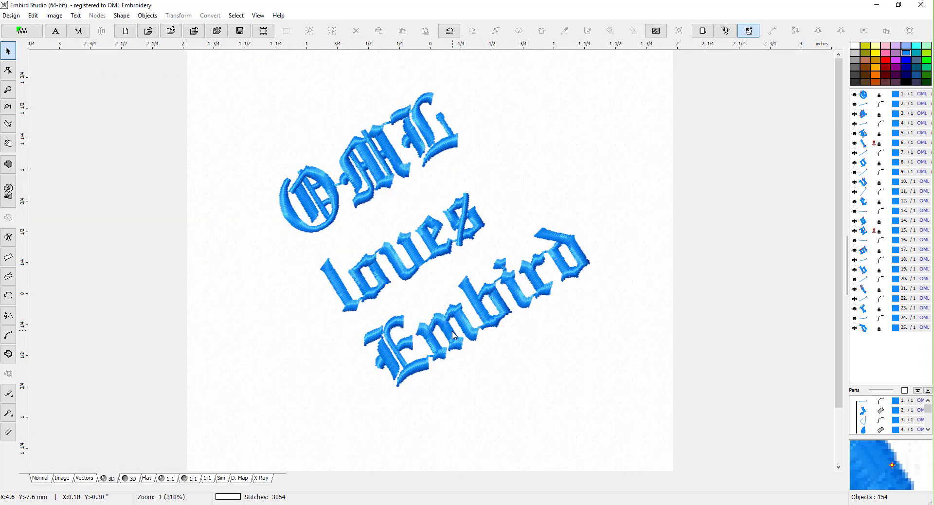
- Select the M of 'OML' and drag it slightly up and to the left
click(380, 188)
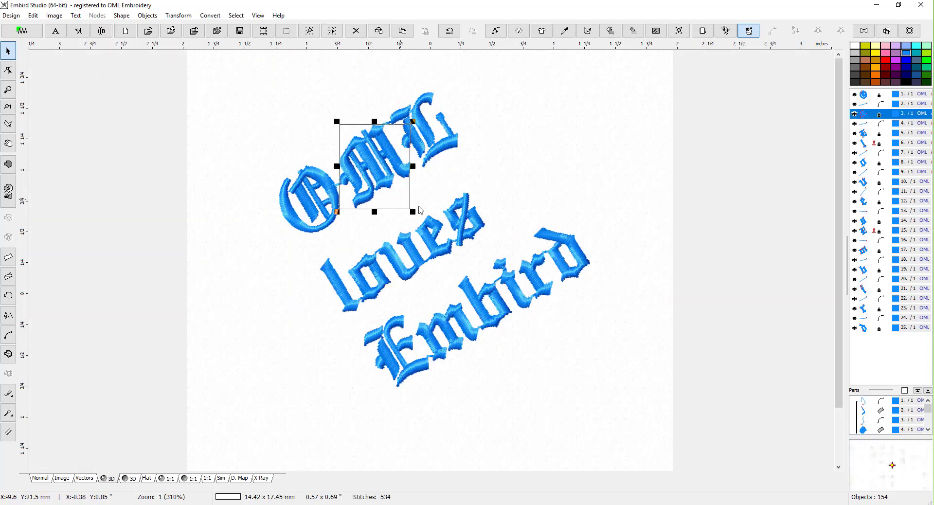
click(375, 118)
click(361, 167)
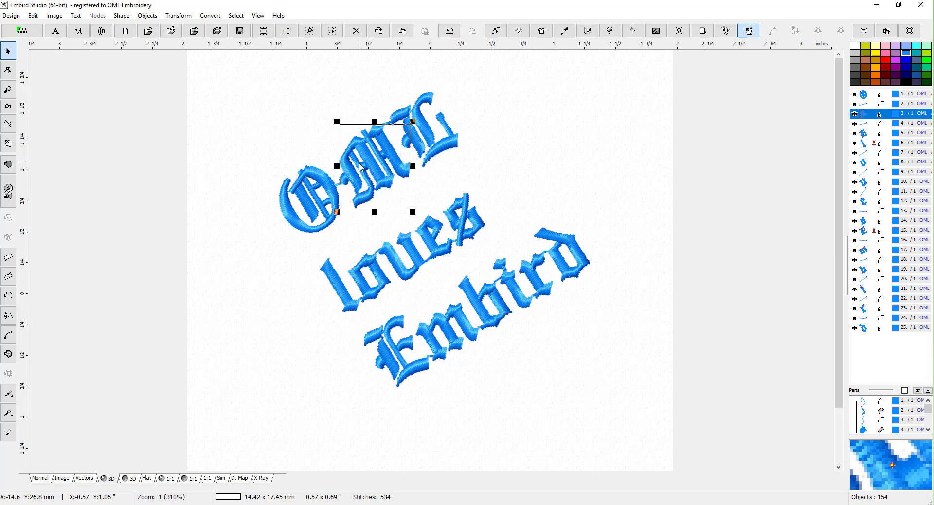
drag(363, 167, 355, 154)
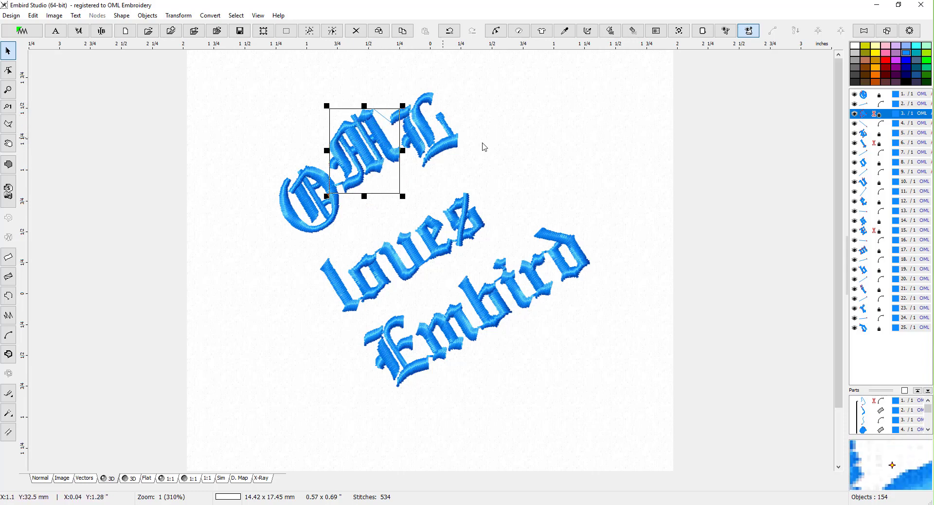
click(487, 146)
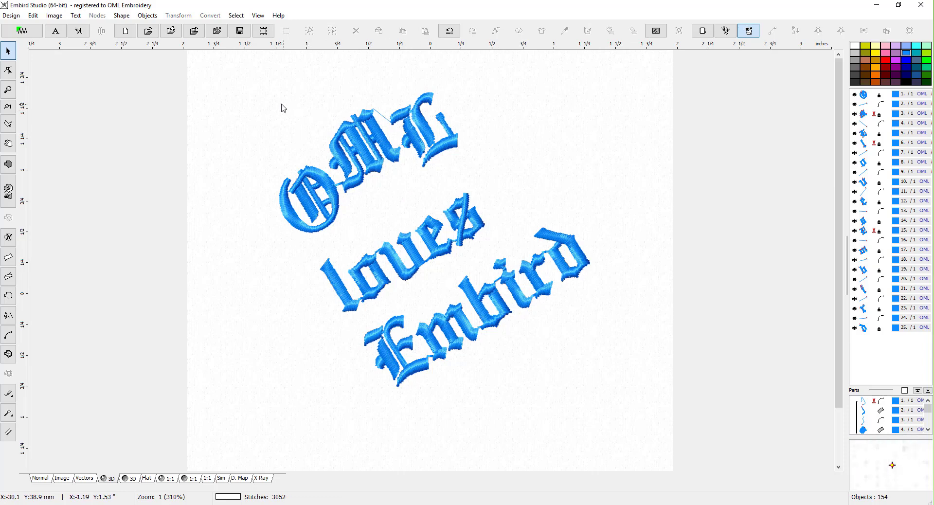
- Return to outline view and marquee-select all the lettering objects
click(40, 477)
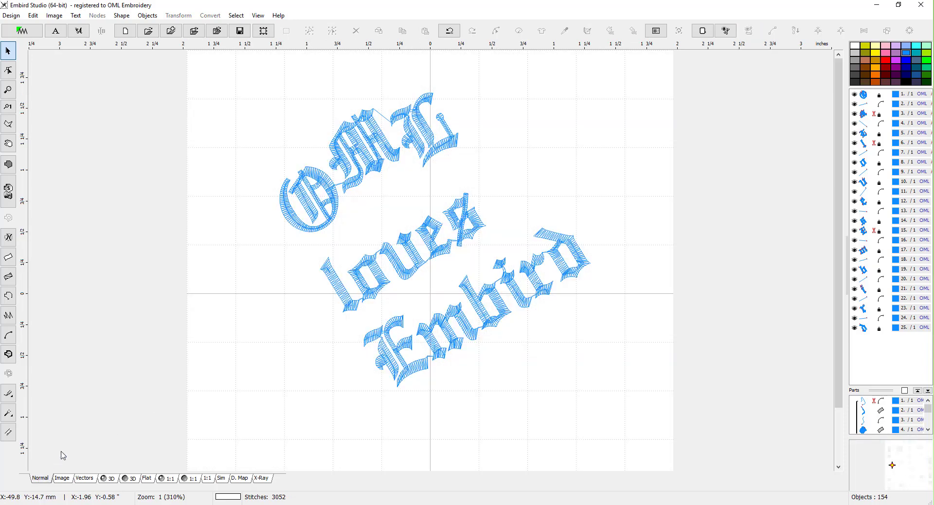
drag(243, 85, 663, 427)
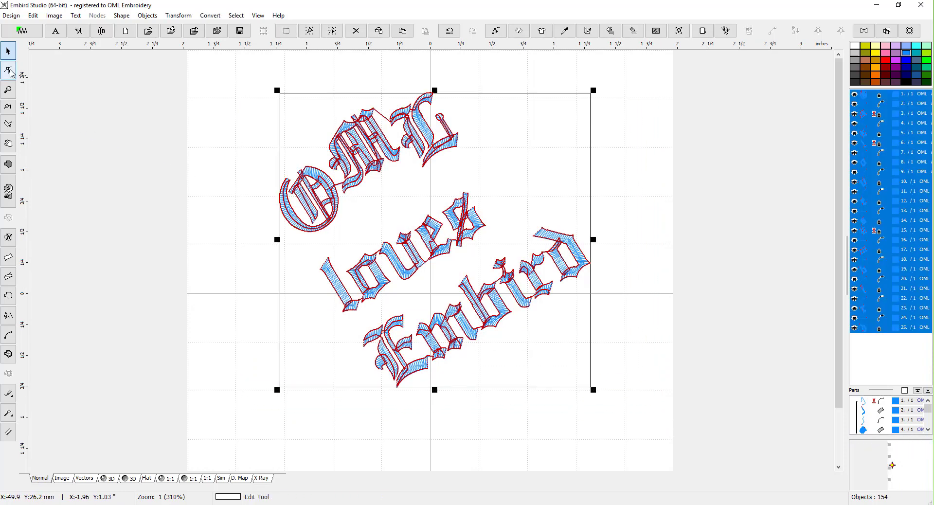
click(9, 71)
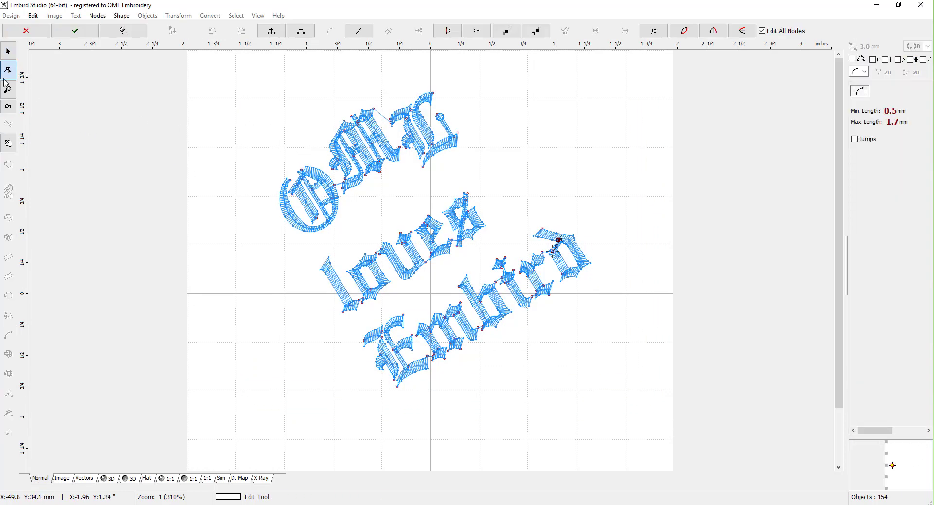
click(9, 51)
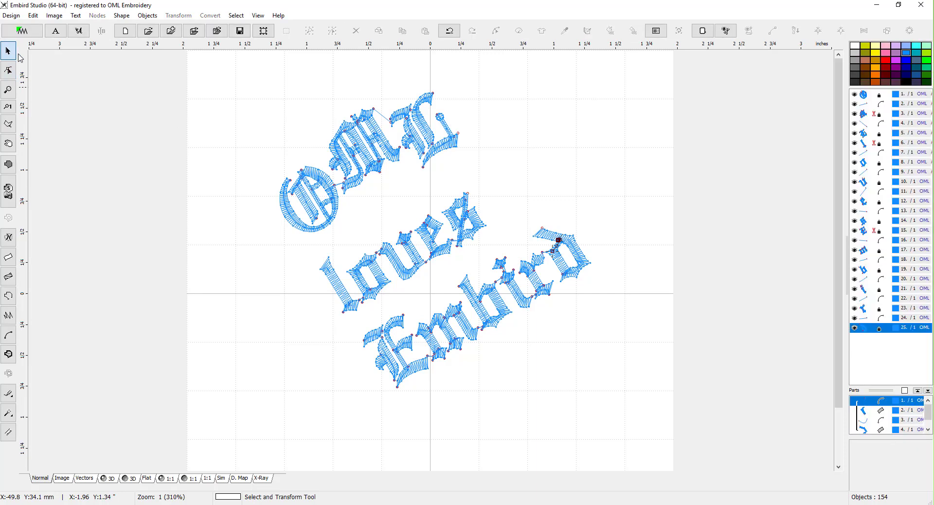
drag(215, 83, 661, 412)
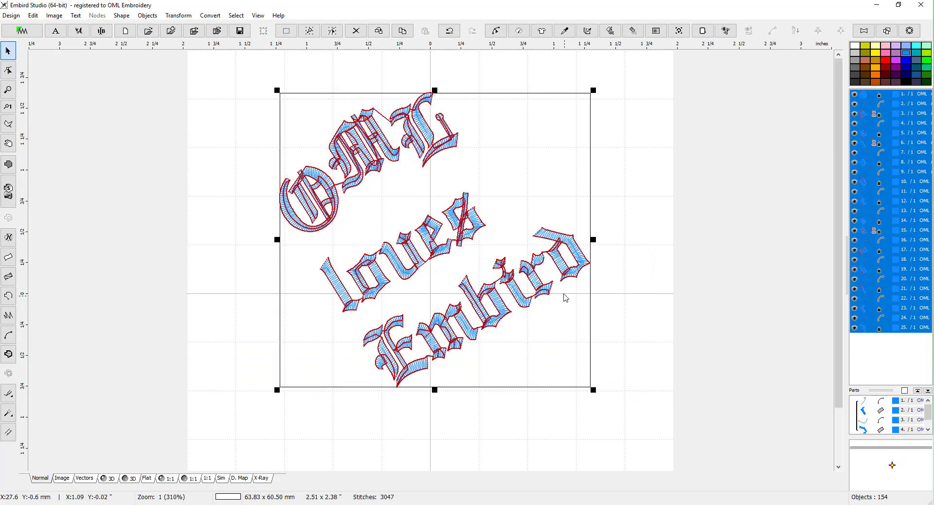
- Reopen the lettering with Edit Text and rotate its baseline back to horizontal
right_click(574, 277)
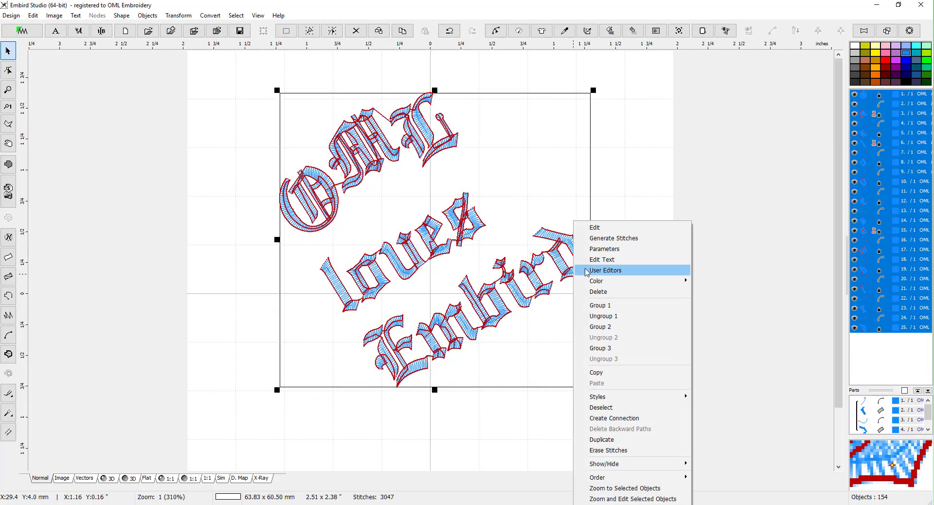
click(603, 259)
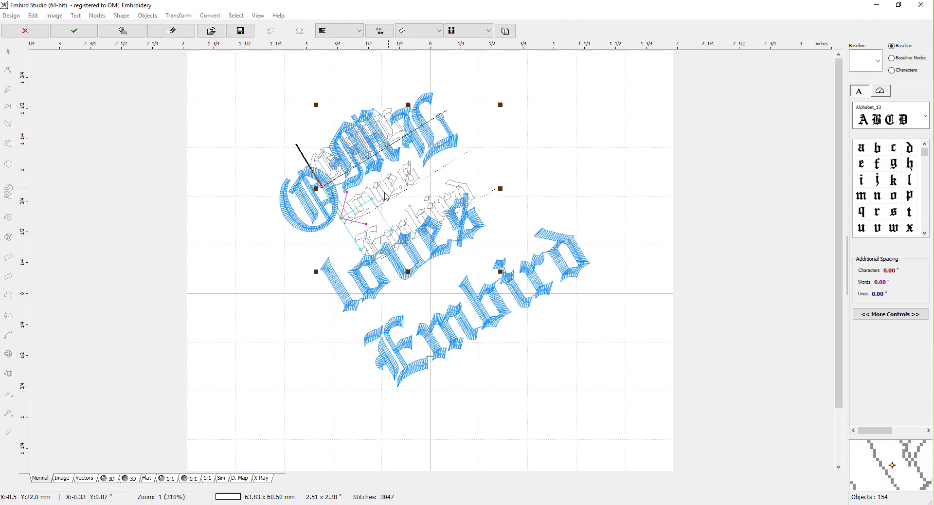
drag(342, 222, 326, 239)
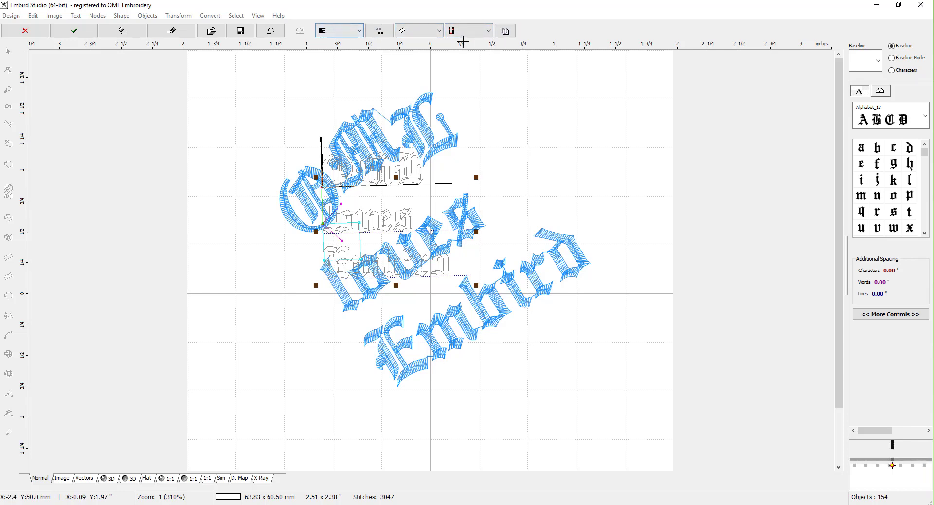
- Center-align the three text lines with the alignment combo, leaving the text side unchanged
click(488, 31)
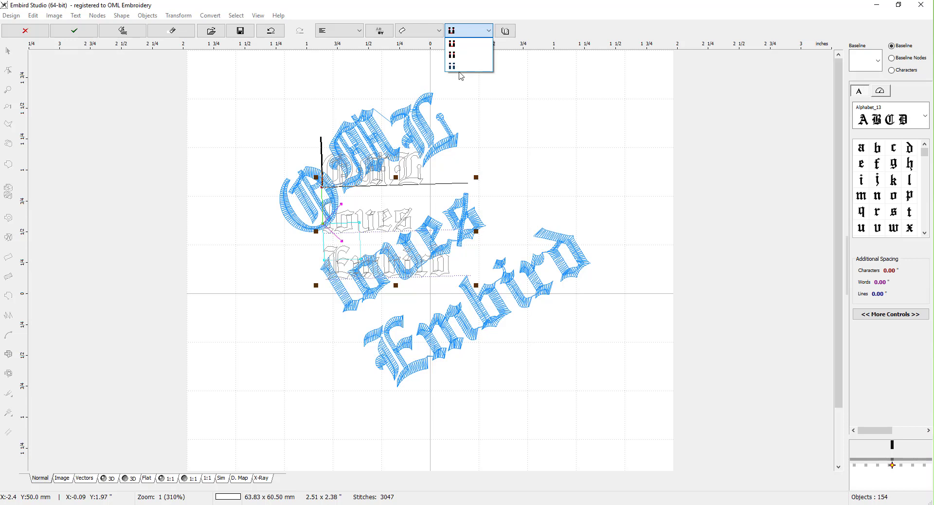
click(427, 35)
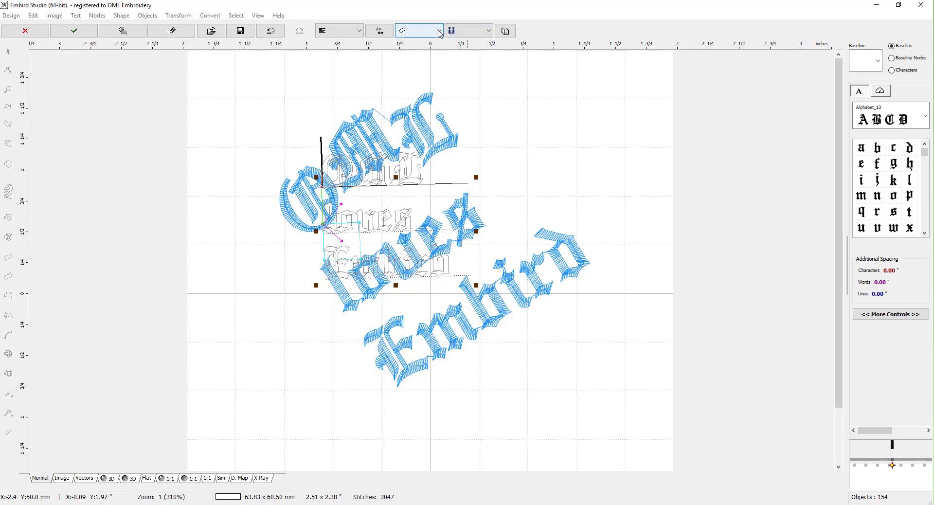
click(439, 32)
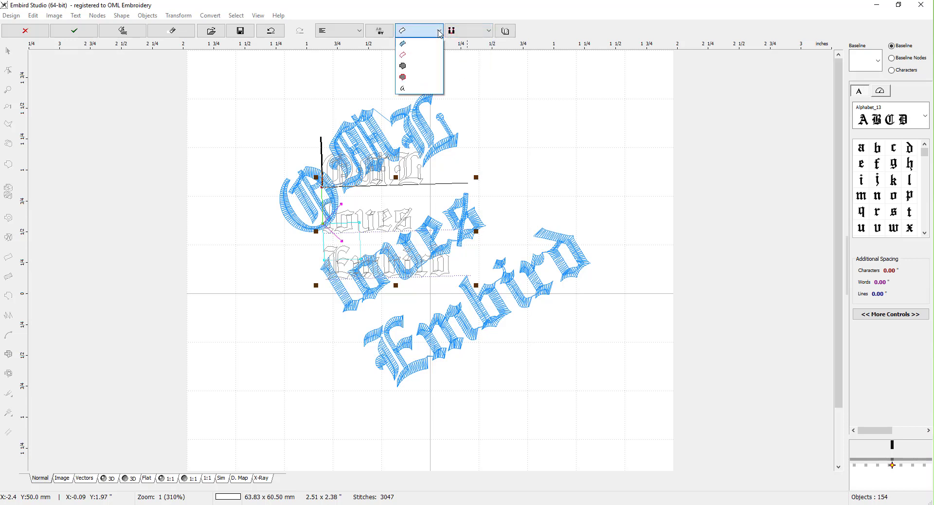
click(390, 36)
click(390, 36)
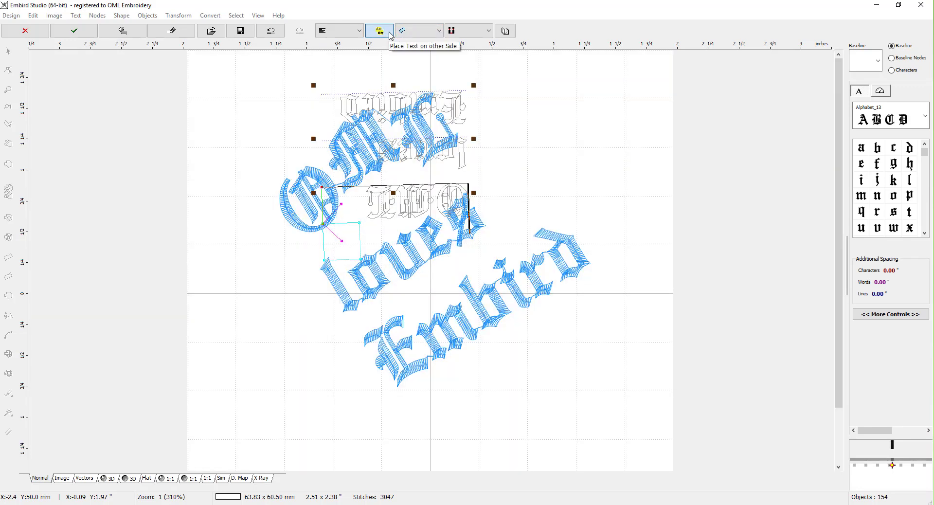
click(390, 36)
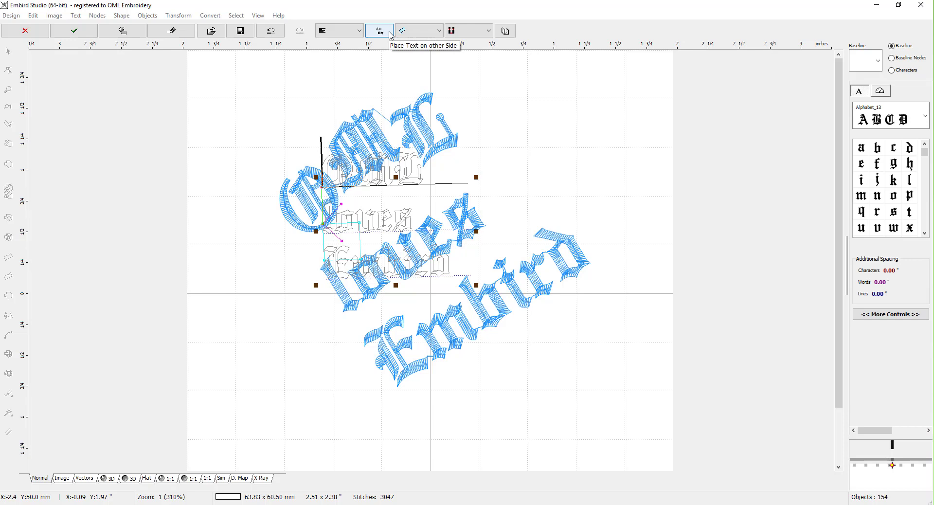
click(360, 31)
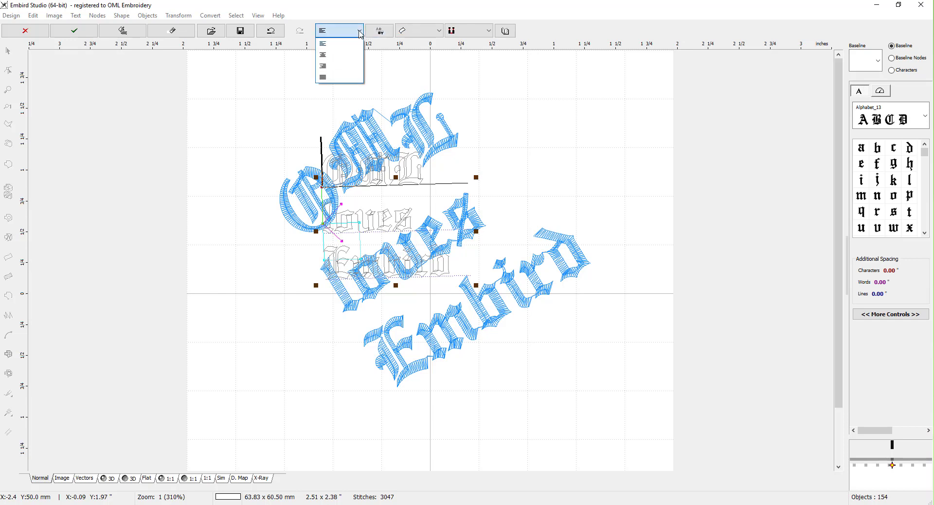
click(323, 57)
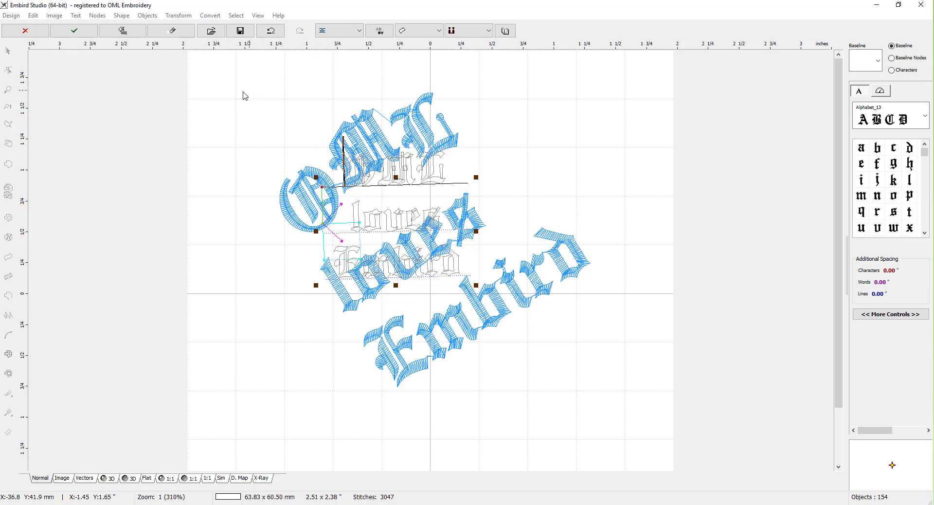
- Apply the edits, scale lettering to 63.03 x 63.91 mm, move it, restitch (3878 stitches), view in 3D
click(128, 36)
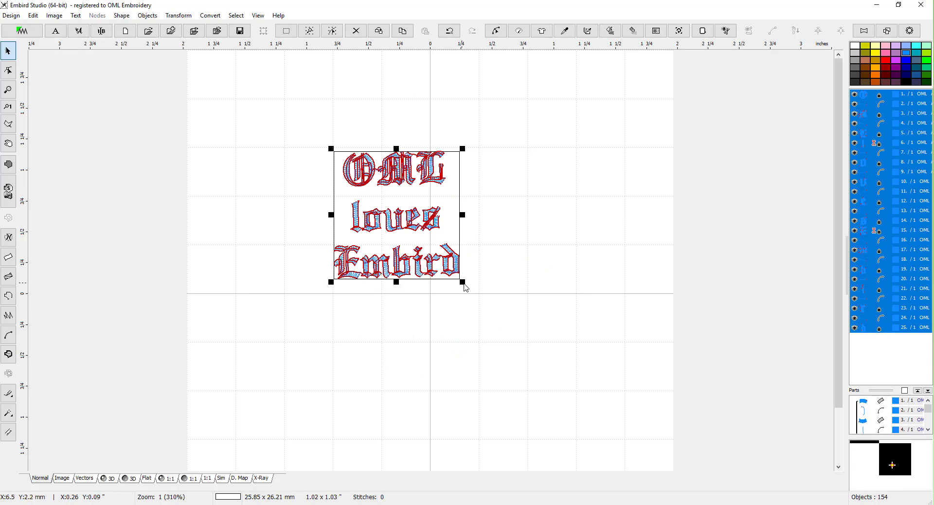
drag(463, 285, 636, 427)
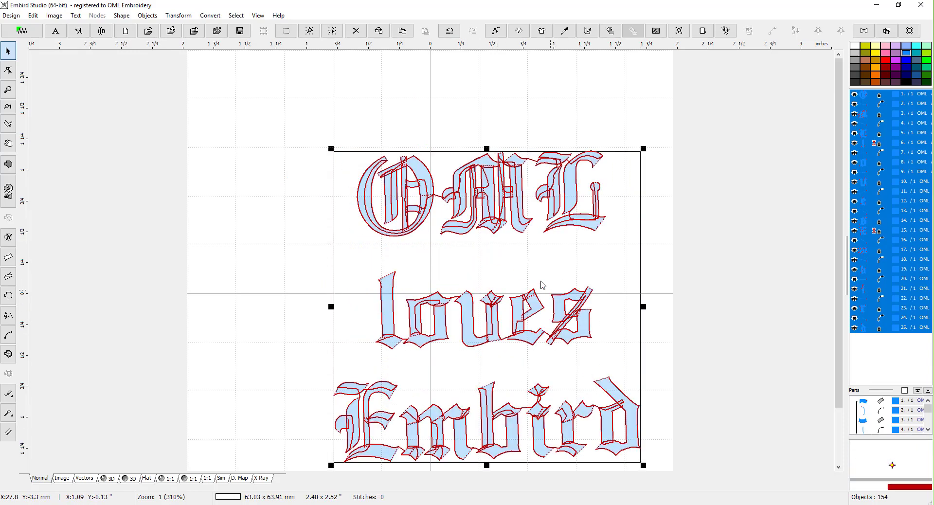
drag(485, 291, 417, 213)
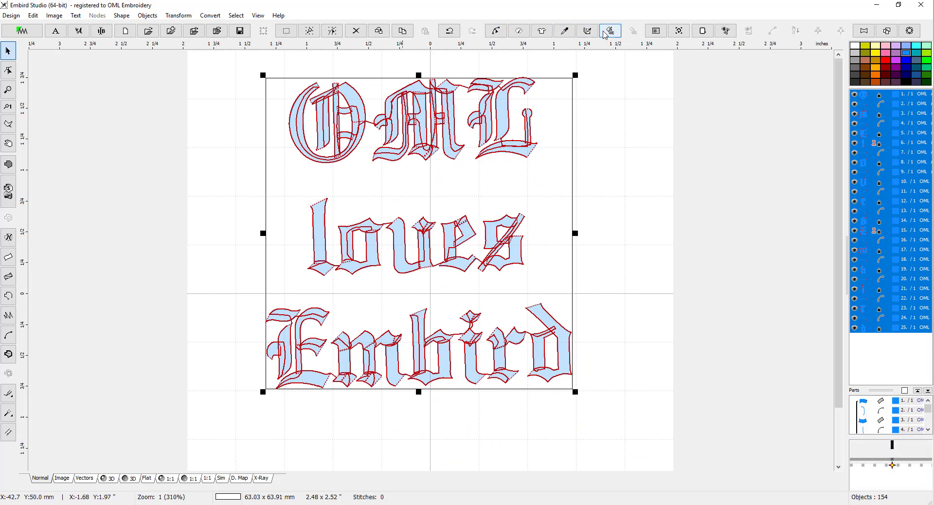
click(610, 30)
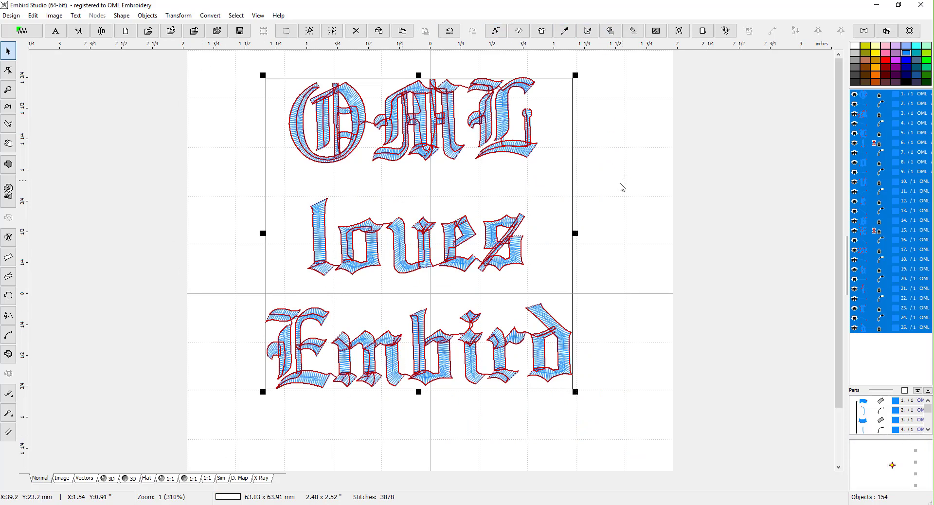
click(107, 476)
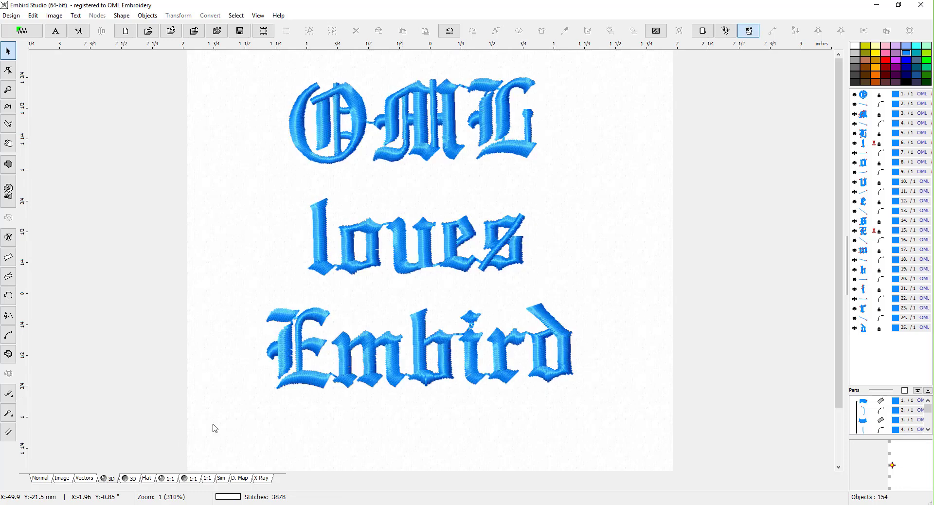